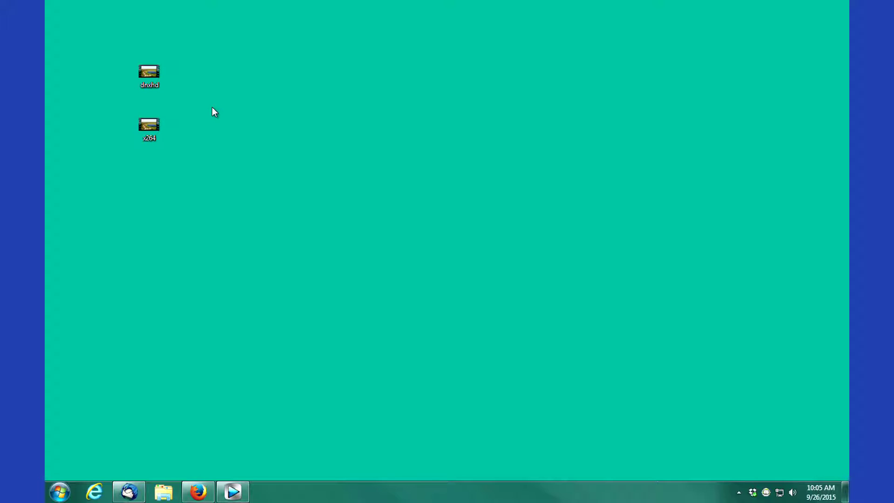
# Select the dnxhd and x264 files, then check the dnxhd file's size in Properties.
pyautogui.click(149, 73)
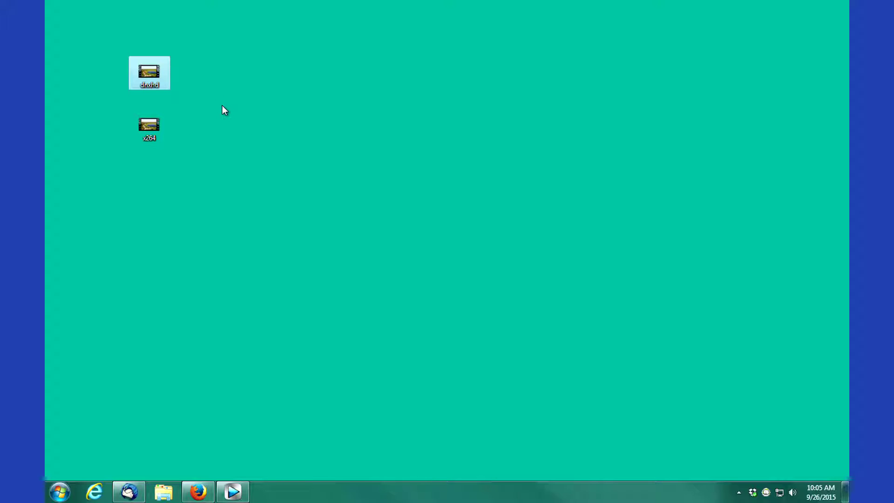
pyautogui.click(159, 126)
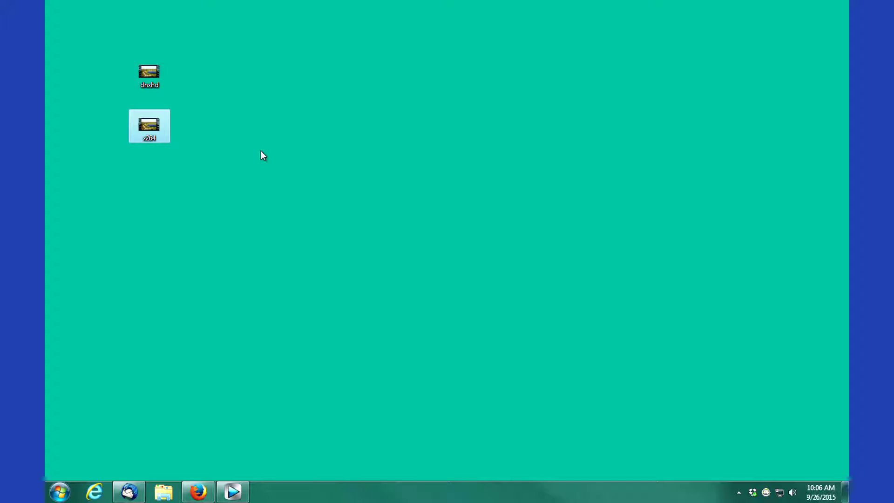
pyautogui.click(143, 83)
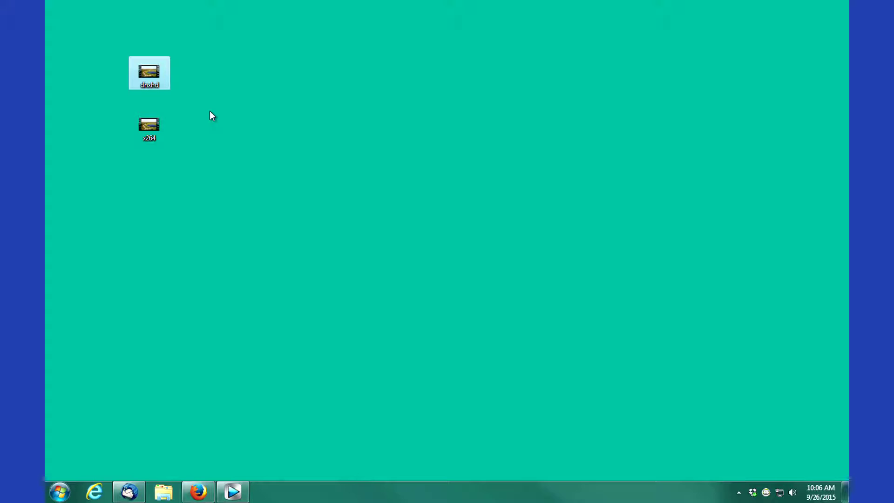
pyautogui.rightClick(149, 75)
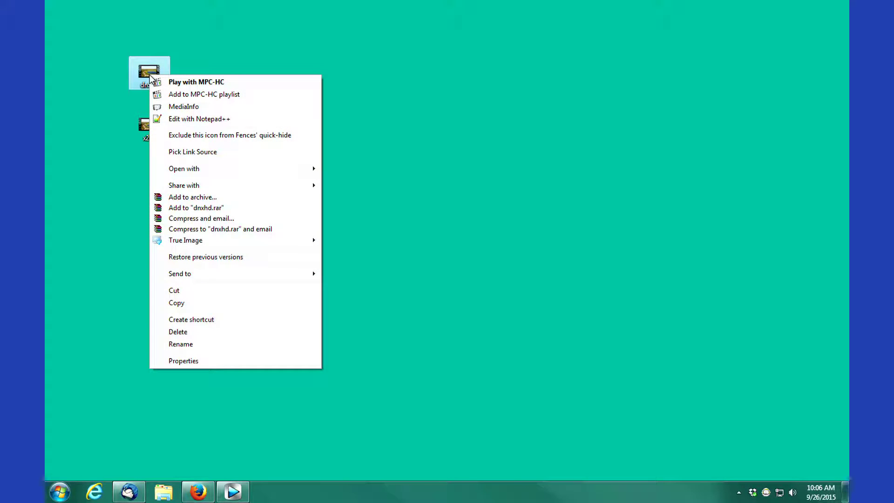
pyautogui.click(198, 362)
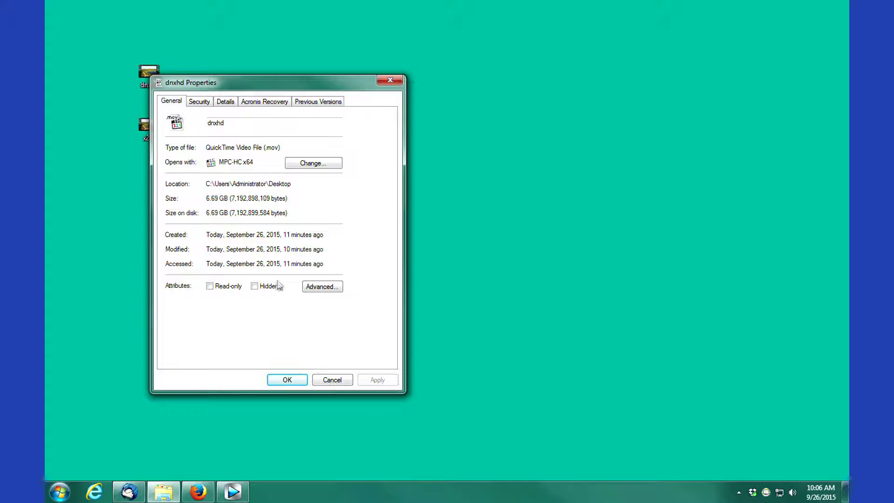
pyautogui.click(338, 384)
# Play the dnxhd video, then the x264 video, closing each player afterwards.
pyautogui.doubleClick(149, 78)
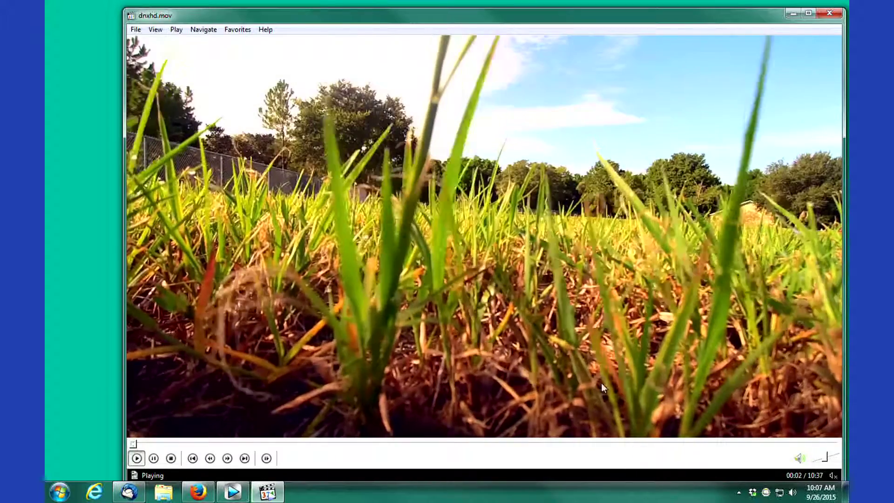
pyautogui.click(831, 14)
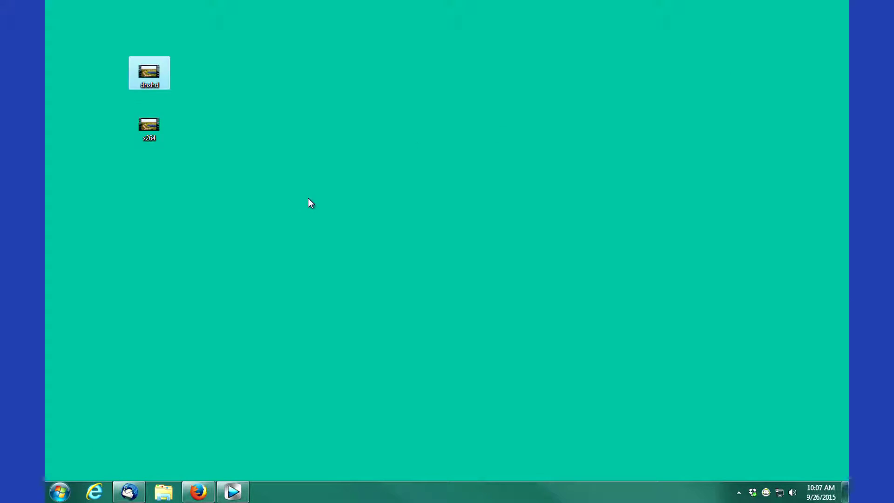
pyautogui.click(150, 129)
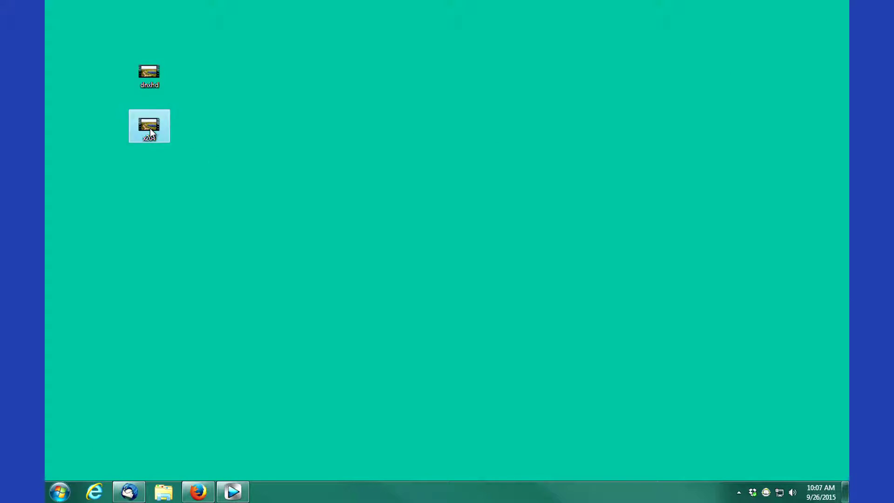
pyautogui.rightClick(150, 130)
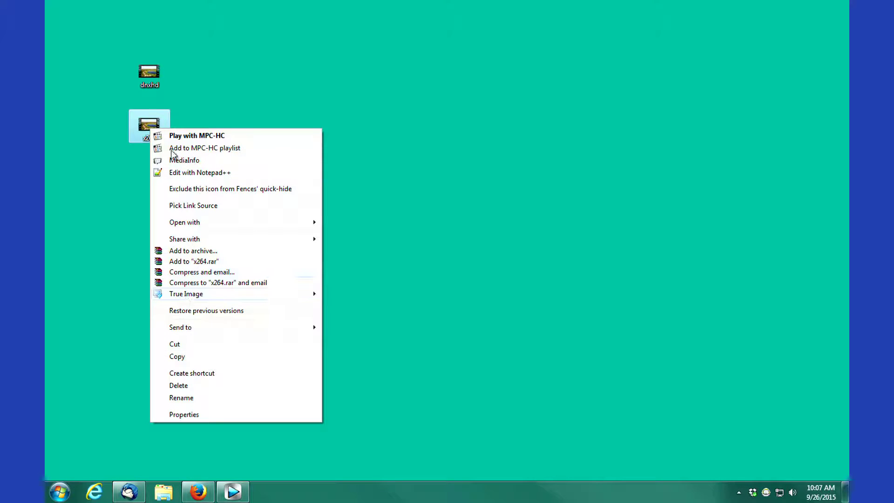
pyautogui.click(163, 136)
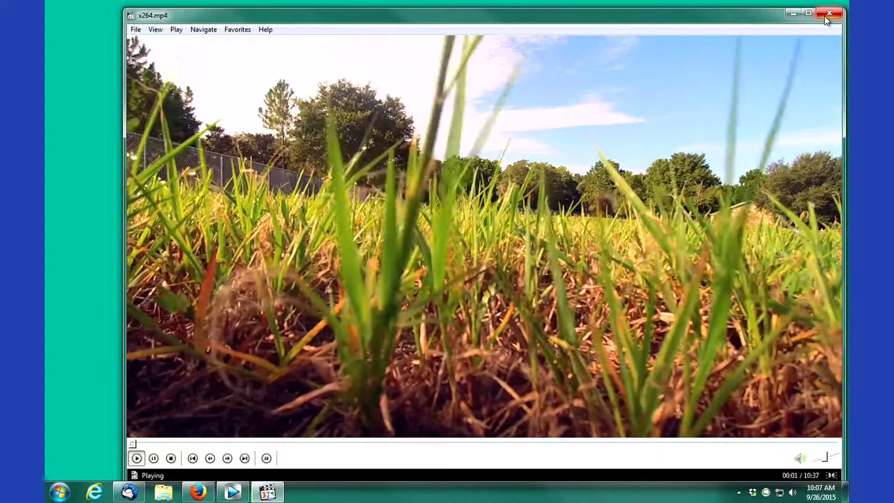
pyautogui.click(824, 16)
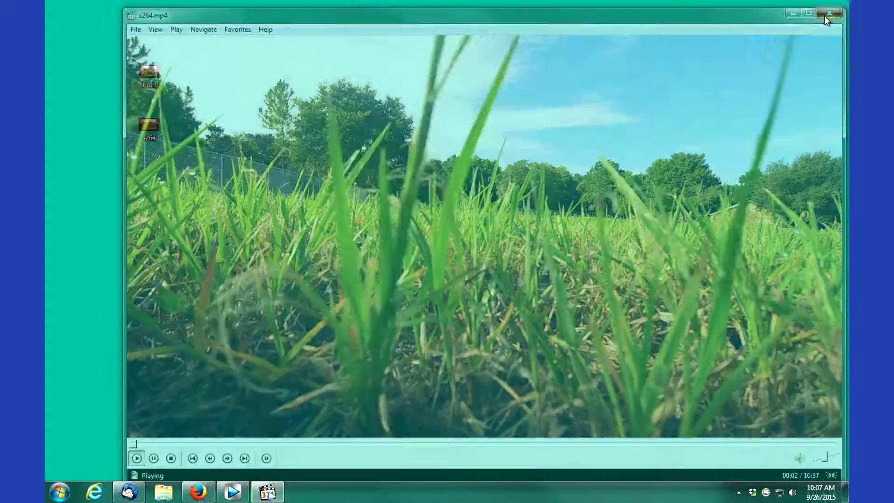
# Check the x264 file's size in its Properties and close without changes.
pyautogui.rightClick(146, 125)
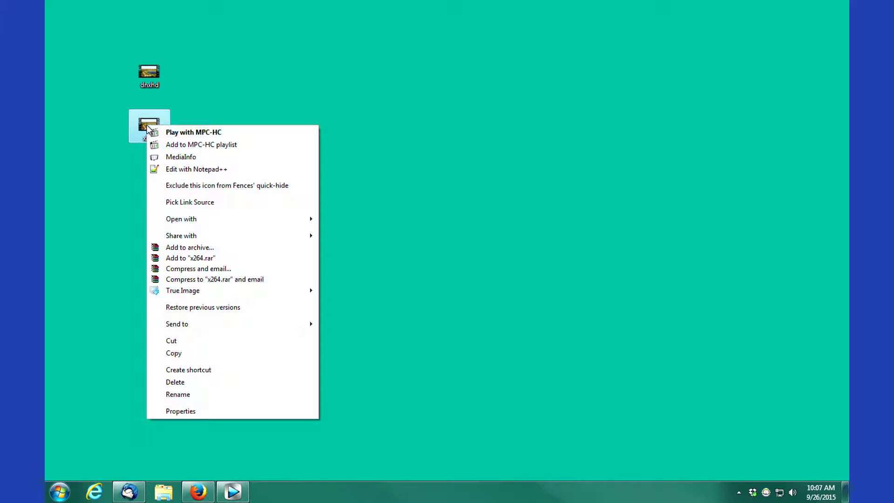
pyautogui.click(192, 412)
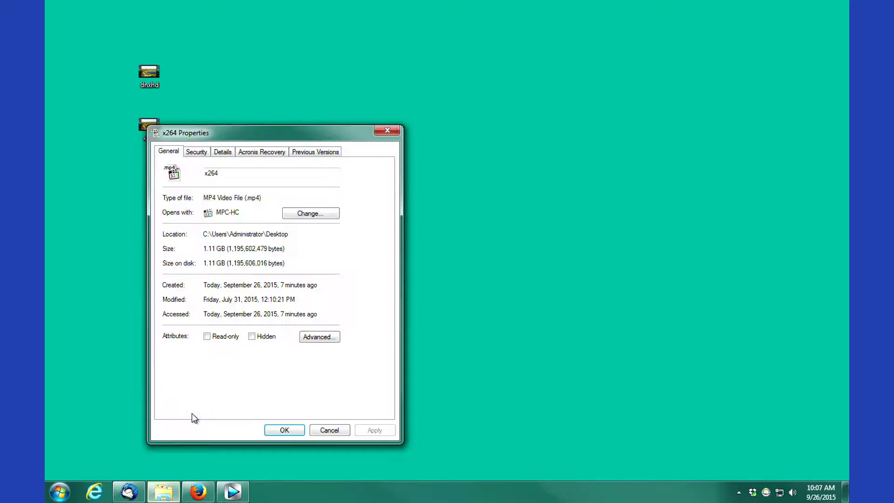
pyautogui.click(343, 434)
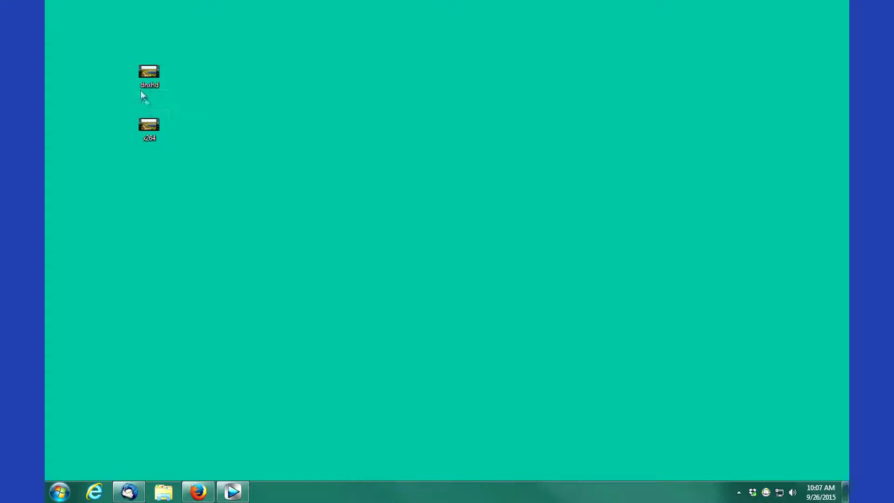
# Restore Vegas and mark a region over the first clip from 00:00:40;06 to 00:07:21;14.
pyautogui.click(233, 491)
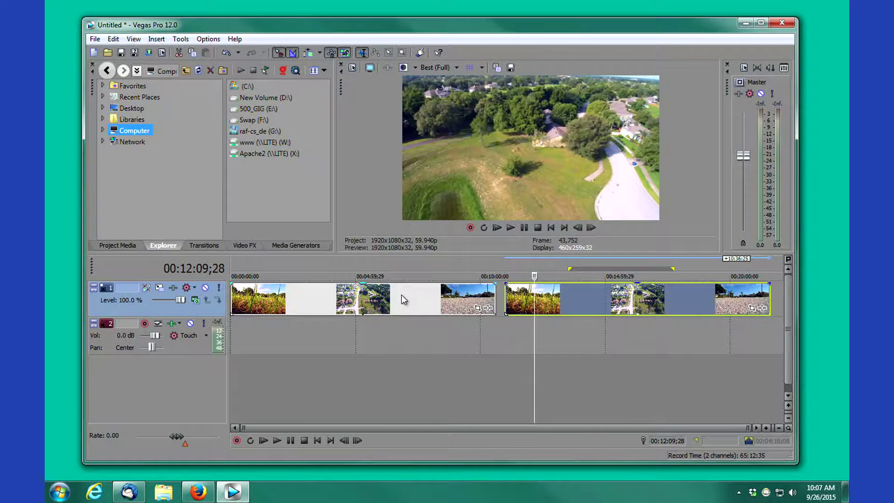
pyautogui.click(279, 266)
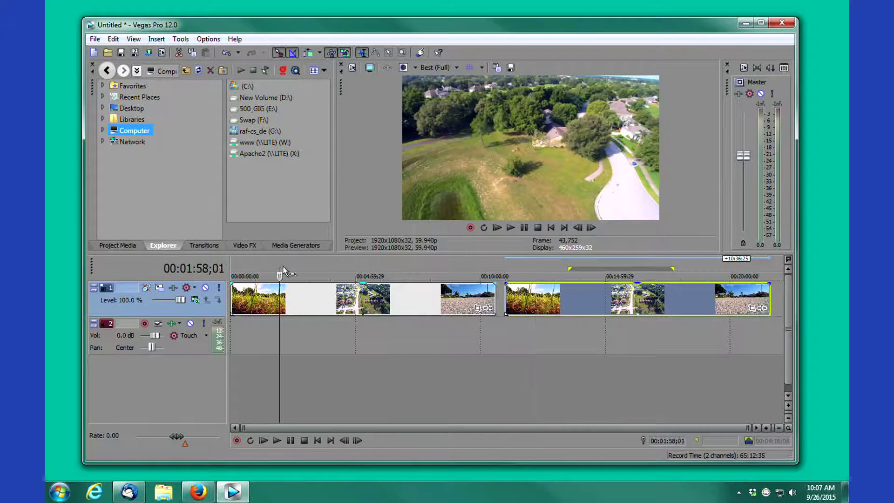
pyautogui.click(318, 307)
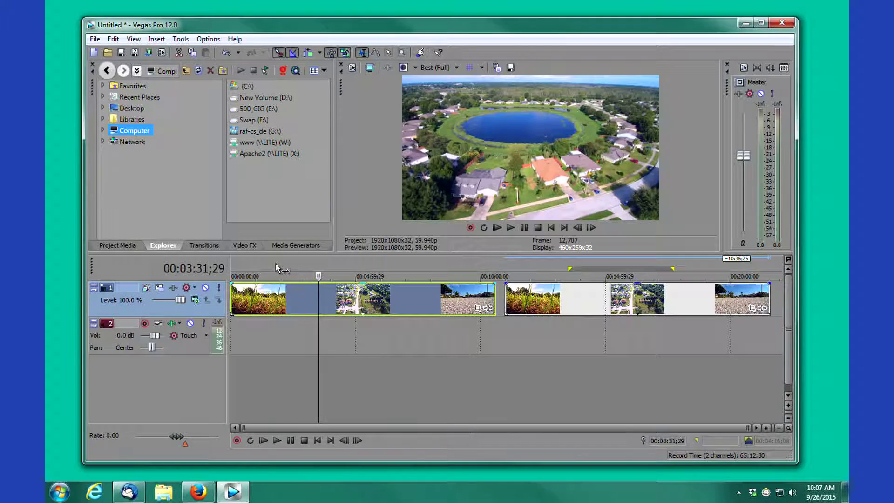
pyautogui.moveTo(276, 264); pyautogui.dragTo(300, 262)
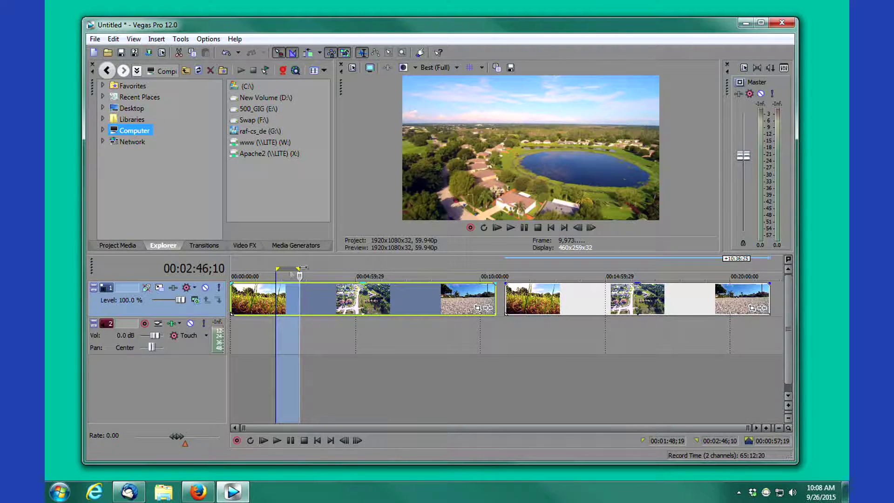
pyautogui.moveTo(302, 262); pyautogui.dragTo(413, 262)
pyautogui.moveTo(248, 263); pyautogui.dragTo(412, 253)
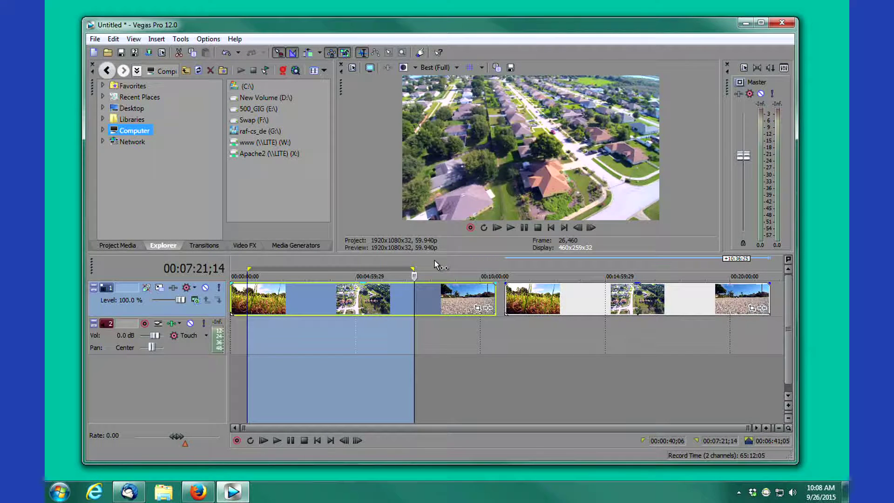
# Mark trial regions on the second clip, around 12:08 to 00:17:15;26.
pyautogui.click(542, 295)
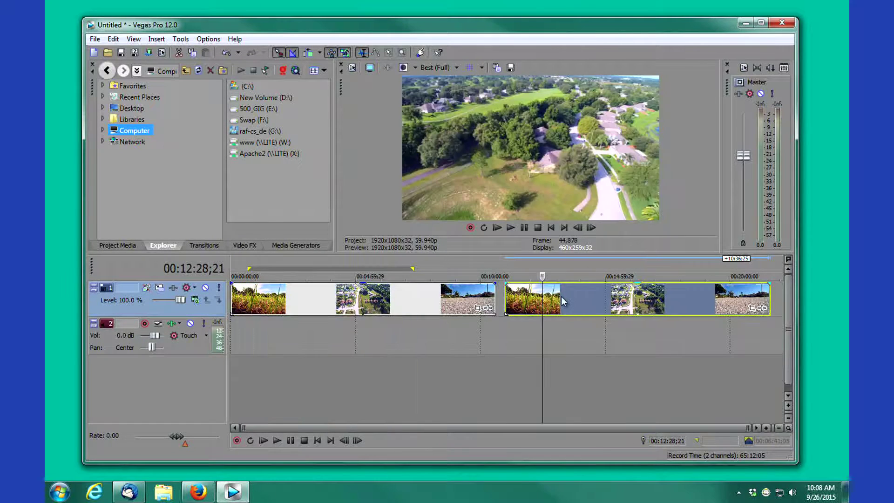
pyautogui.moveTo(544, 264)
pyautogui.mouseDown()
pyautogui.moveTo(663, 263)
pyautogui.moveTo(601, 265)
pyautogui.mouseUp()
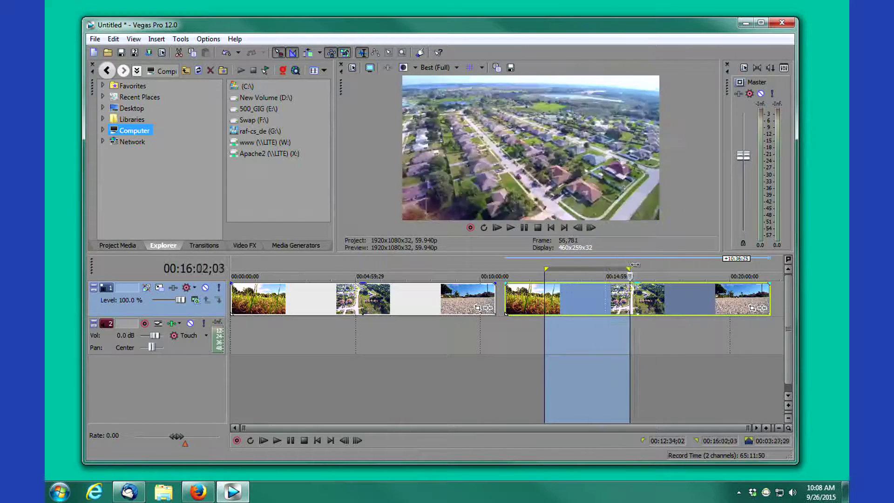
pyautogui.moveTo(635, 264); pyautogui.dragTo(661, 264)
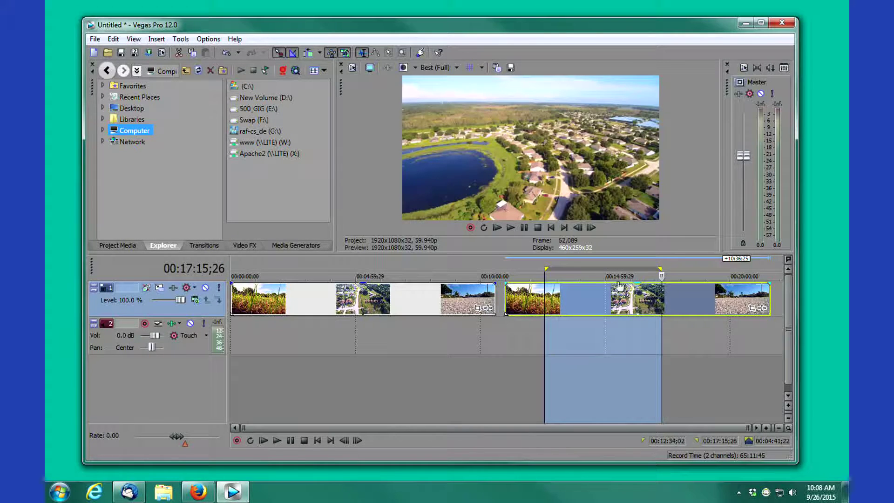
pyautogui.moveTo(534, 269); pyautogui.dragTo(668, 259)
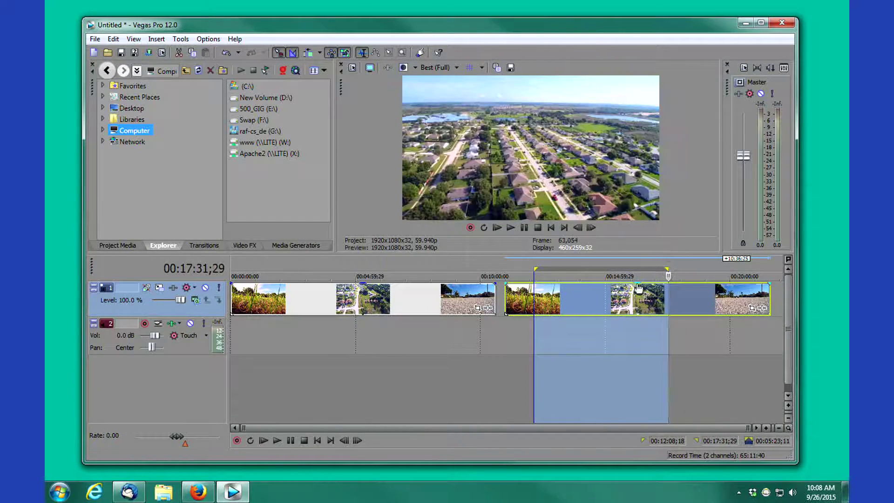
# Zoom the timeline in and mark a region from 00:18:46;08 to 00:18:59;20.
pyautogui.scroll(5, 639, 289)
pyautogui.moveTo(537, 269); pyautogui.dragTo(231, 269)
pyautogui.scroll(4, 530, 271)
pyautogui.moveTo(530, 269); pyautogui.dragTo(560, 265)
pyautogui.moveTo(255, 268); pyautogui.dragTo(413, 265)
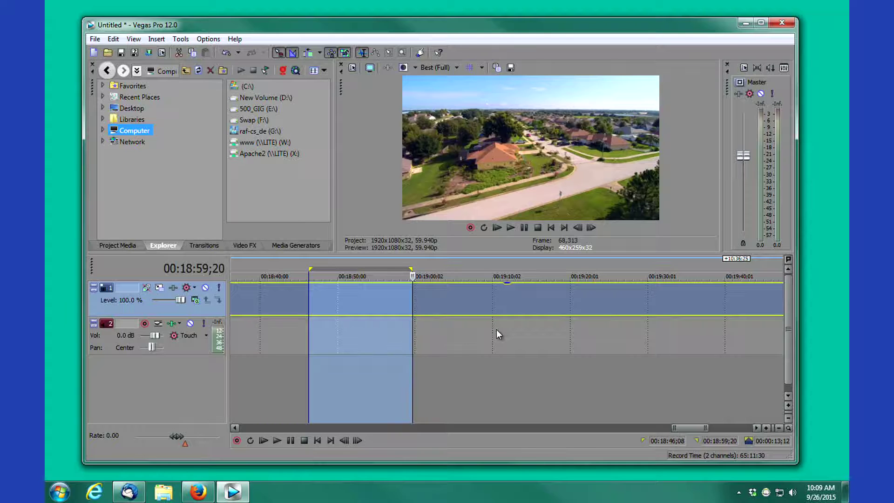
# Mark regions ending at 00:19:16;05–00:19:30;06 on the second clip, then minimize Vegas.
pyautogui.moveTo(450, 268); pyautogui.dragTo(675, 267)
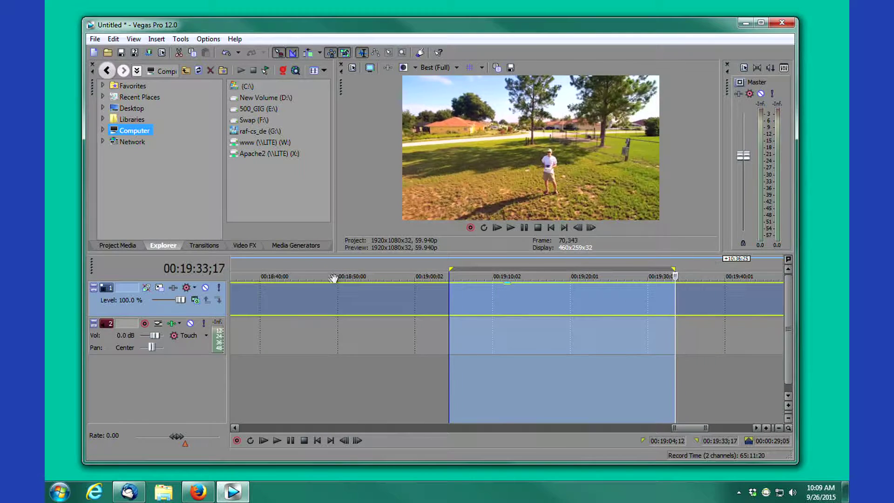
pyautogui.moveTo(272, 268); pyautogui.dragTo(536, 269)
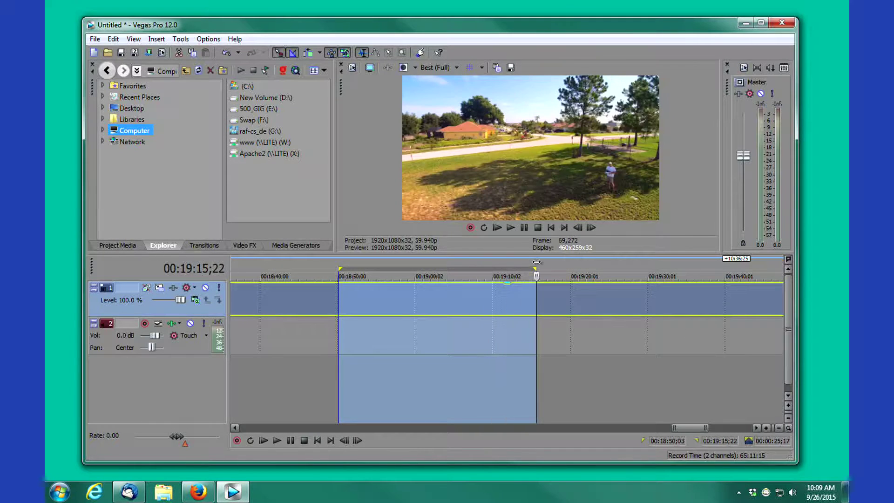
pyautogui.moveTo(275, 269); pyautogui.dragTo(648, 265)
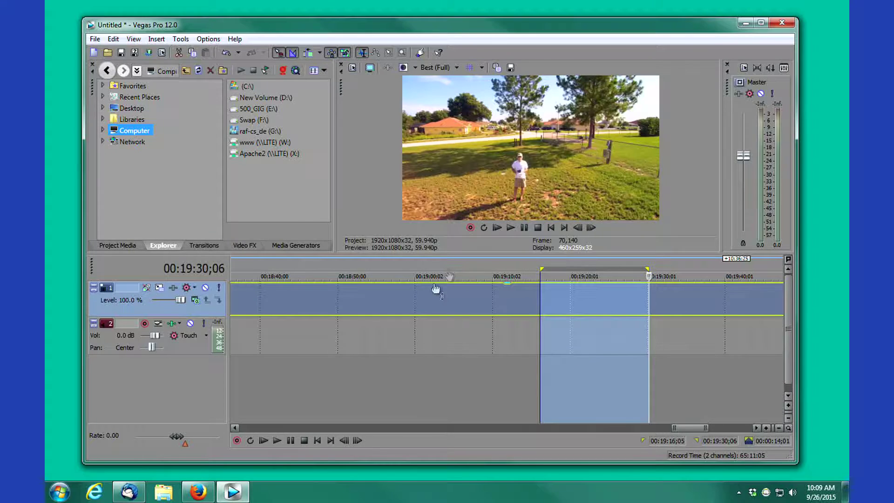
pyautogui.click(745, 23)
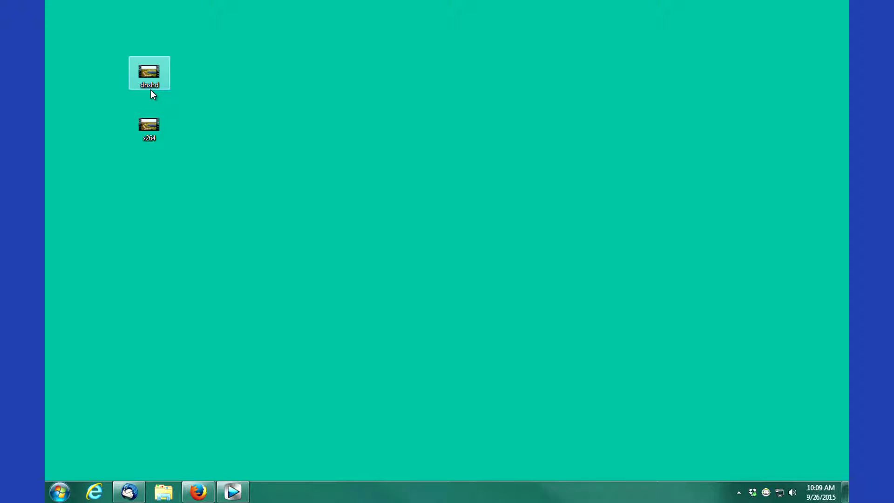